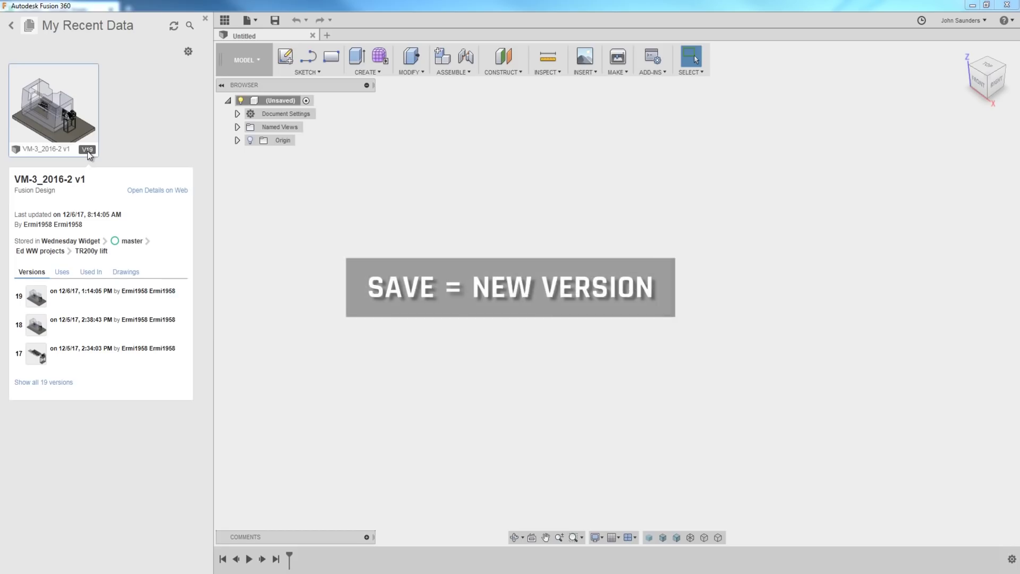
- Show all saved versions of the VM-3_2016-2 v1 design and look through the version history
{"action": "left_click", "coordinate": [55, 383]}
{"action": "scroll", "coordinate": [100, 306], "scroll_direction": "down", "scroll_amount": 3}
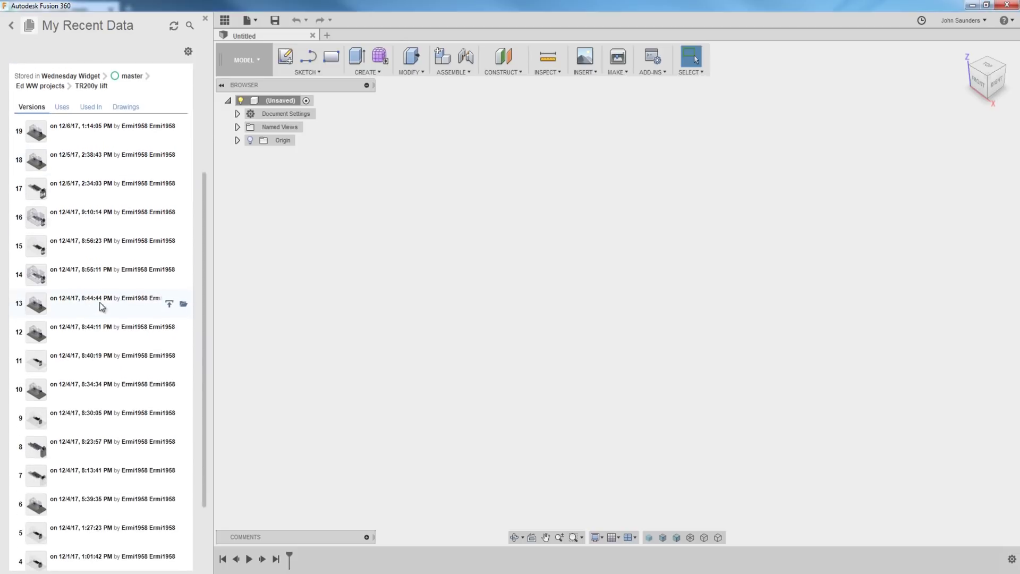
{"action": "scroll", "coordinate": [107, 290], "scroll_direction": "up", "scroll_amount": 3}
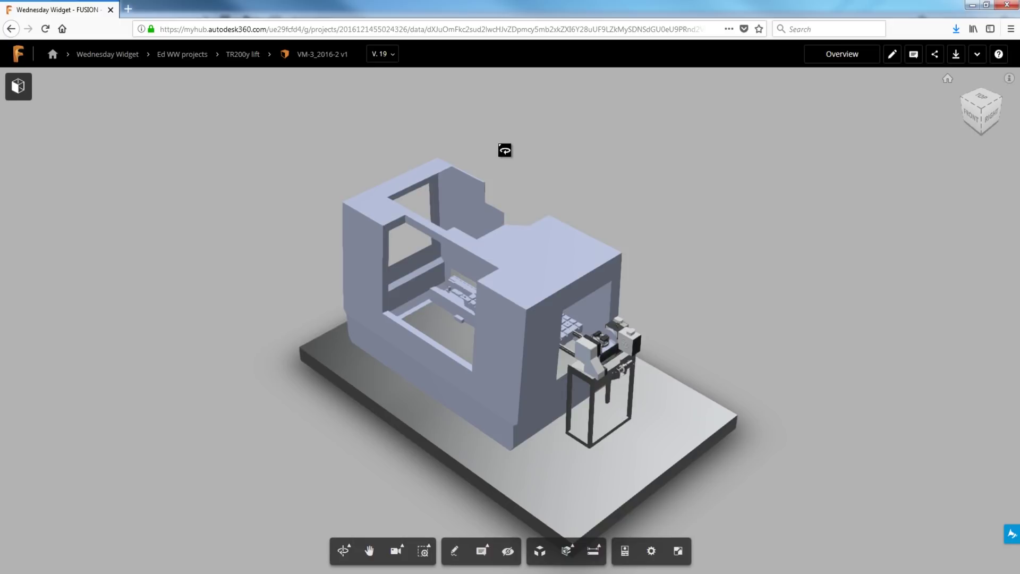
- Set up a version comparison of the VM-3_2016-2 v1 design, version 19 against version 8
{"action": "left_click", "coordinate": [393, 59]}
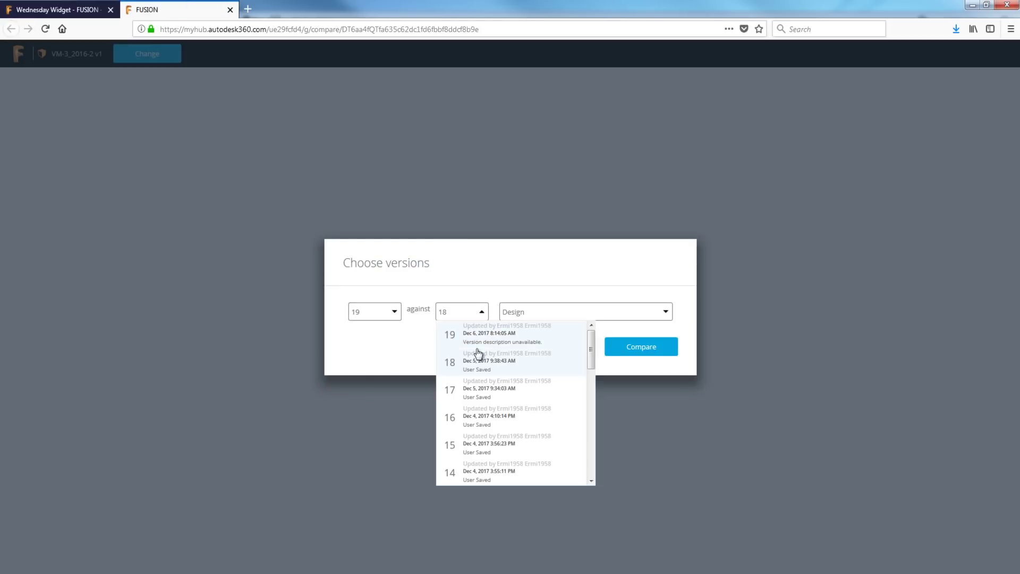
{"action": "scroll", "coordinate": [531, 381], "scroll_direction": "down", "scroll_amount": 5}
{"action": "left_click", "coordinate": [527, 469]}
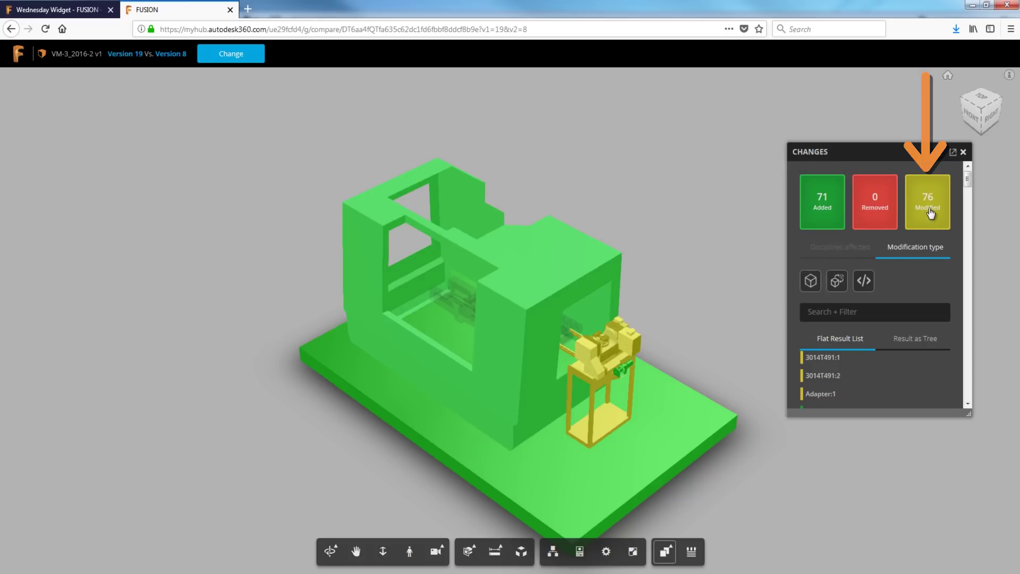
- Filter the comparison to modified components only, hiding the added and removed ones
{"action": "left_click", "coordinate": [817, 207]}
{"action": "left_click", "coordinate": [880, 219]}
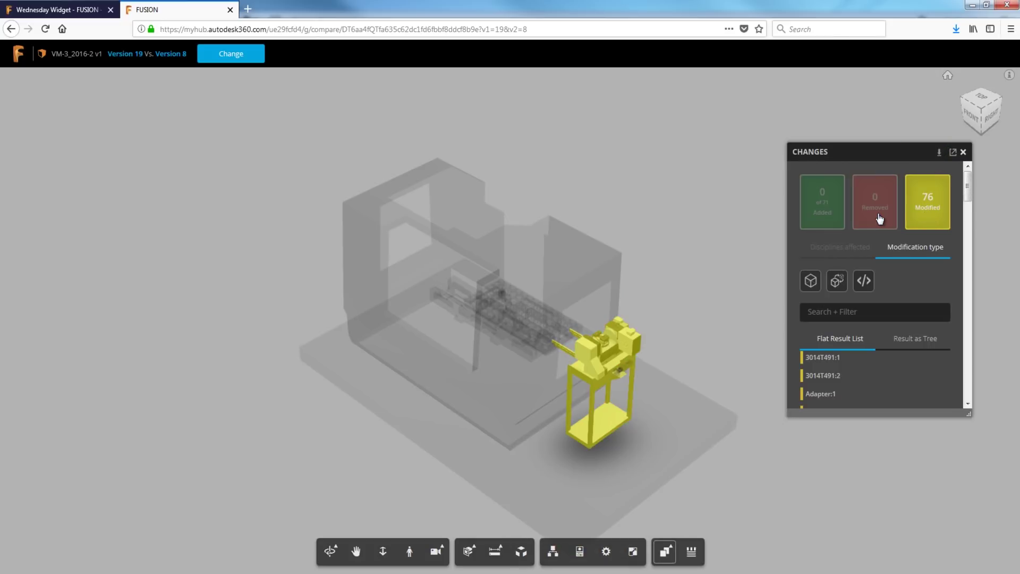
{"action": "left_click", "coordinate": [940, 214]}
{"action": "left_click", "coordinate": [932, 214]}
- Inspect the change to Adapter:1 by showing it in version 8 and version 19, and view Left Jaw MSV1008:1's change details
{"action": "scroll", "coordinate": [901, 337], "scroll_direction": "down", "scroll_amount": 6}
{"action": "scroll", "coordinate": [898, 294], "scroll_direction": "up", "scroll_amount": 4}
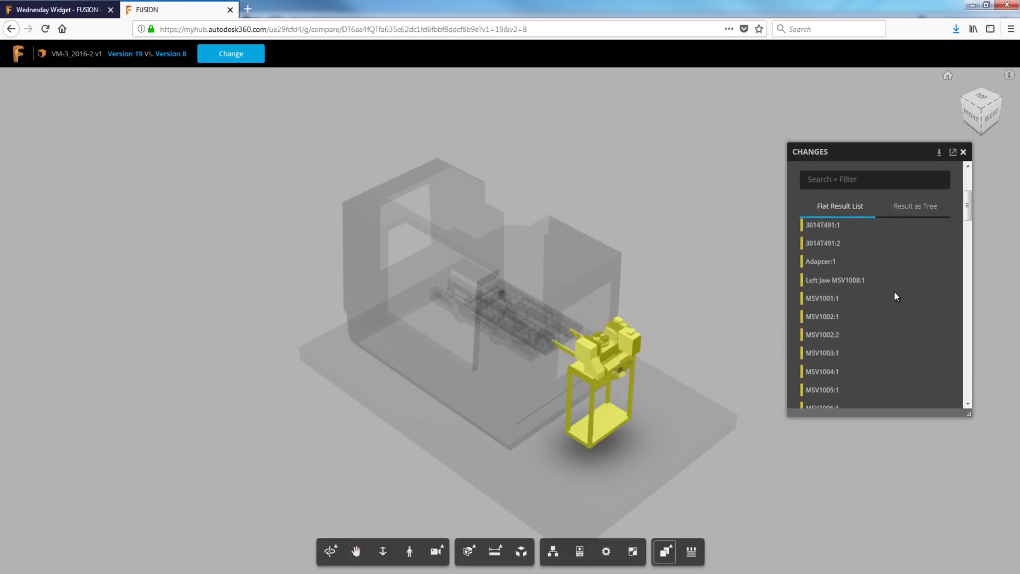
{"action": "left_click", "coordinate": [820, 262]}
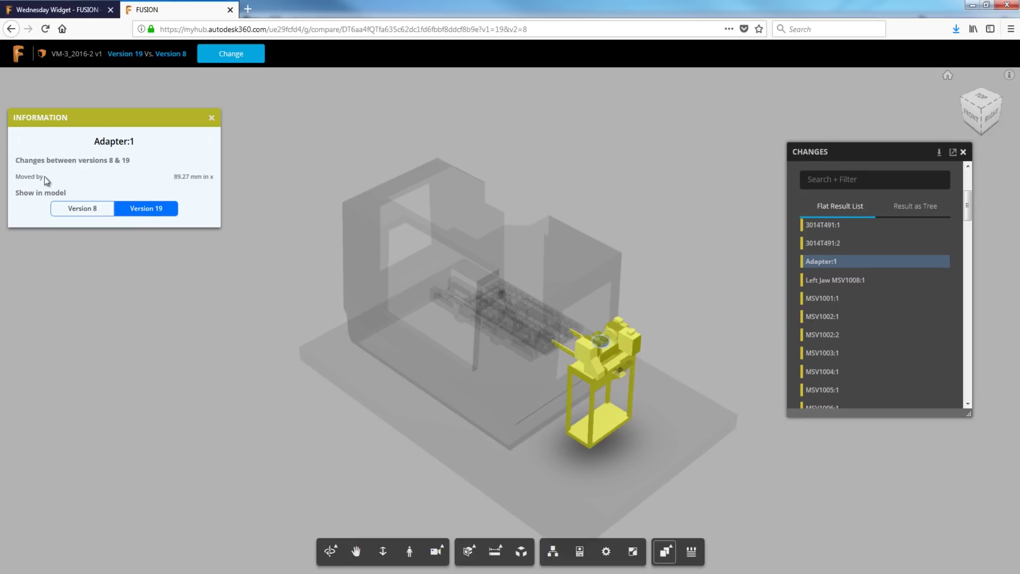
{"action": "scroll", "coordinate": [612, 313], "scroll_direction": "up", "scroll_amount": 5}
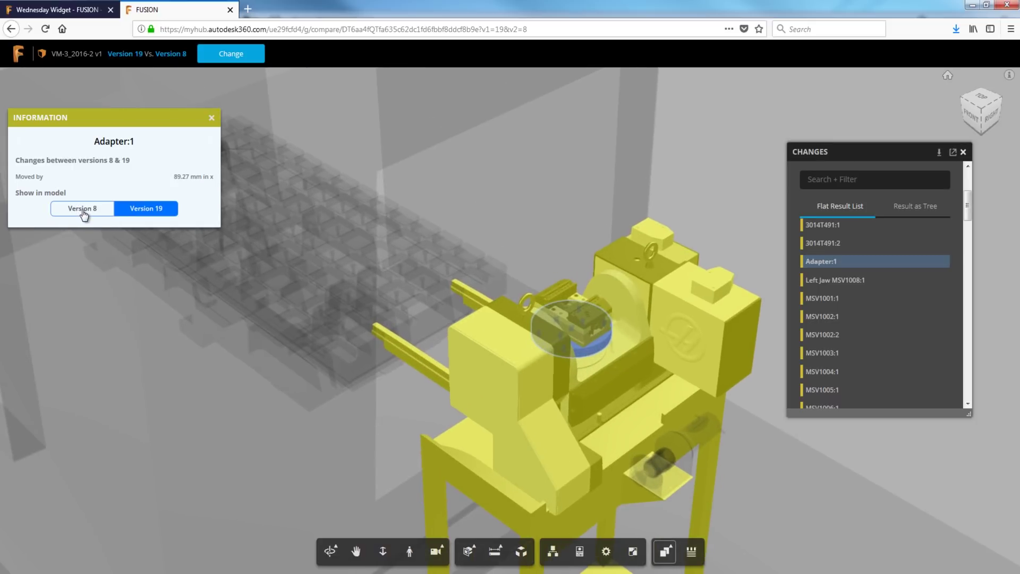
{"action": "left_click", "coordinate": [82, 209]}
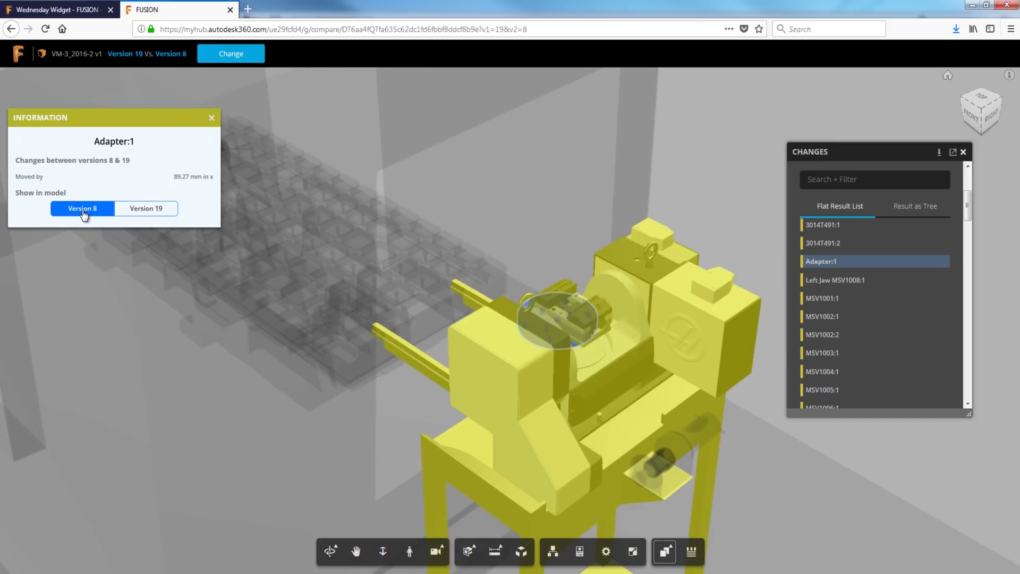
{"action": "left_click", "coordinate": [143, 210]}
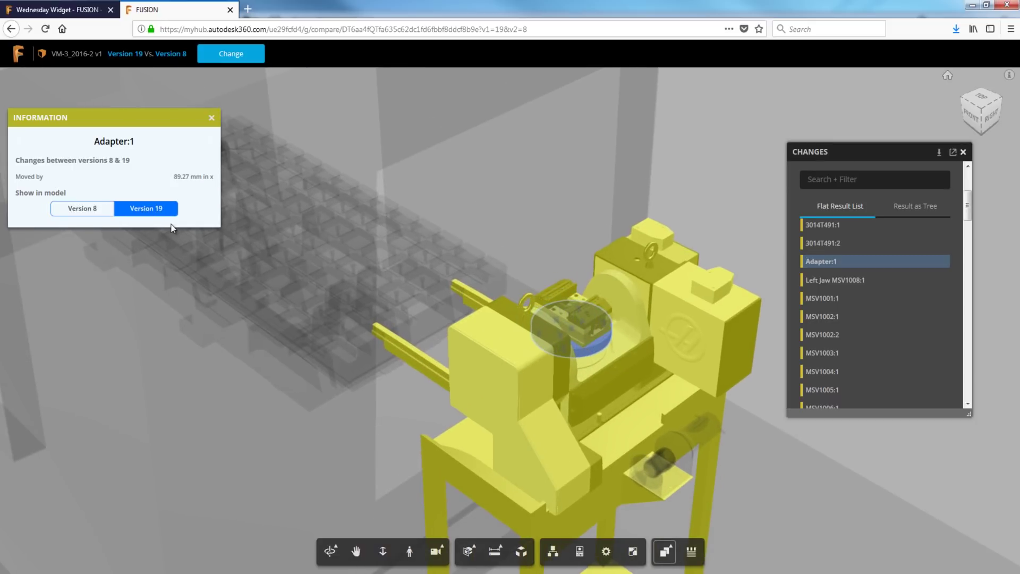
{"action": "left_click", "coordinate": [844, 282]}
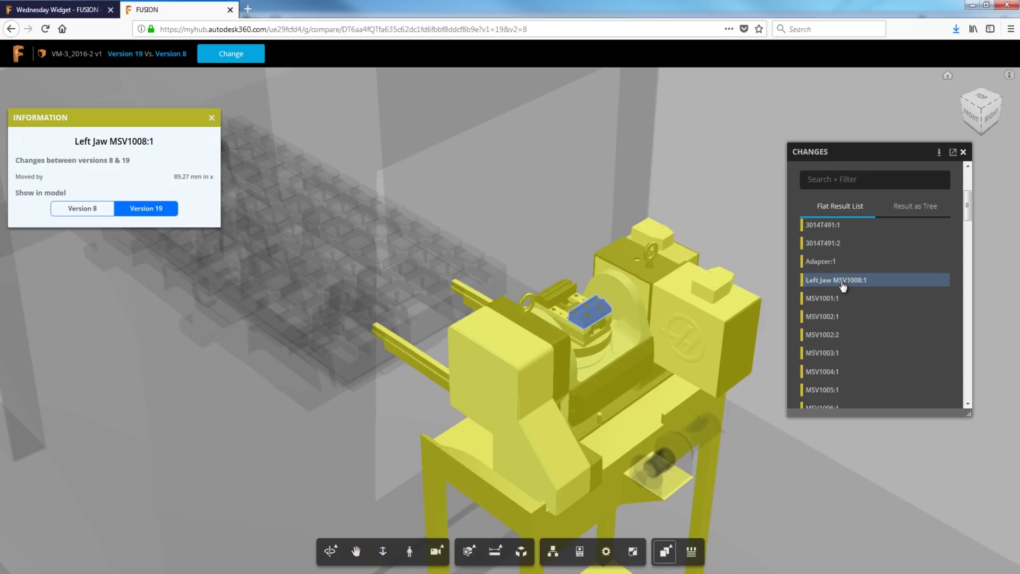
- Find table:1 among the modified components and alternate its display between version 8 and version 19
{"action": "scroll", "coordinate": [917, 310], "scroll_direction": "down", "scroll_amount": 5}
{"action": "left_click_drag", "start_coordinate": [967, 271], "coordinate": [959, 344]}
{"action": "left_click", "coordinate": [824, 228]}
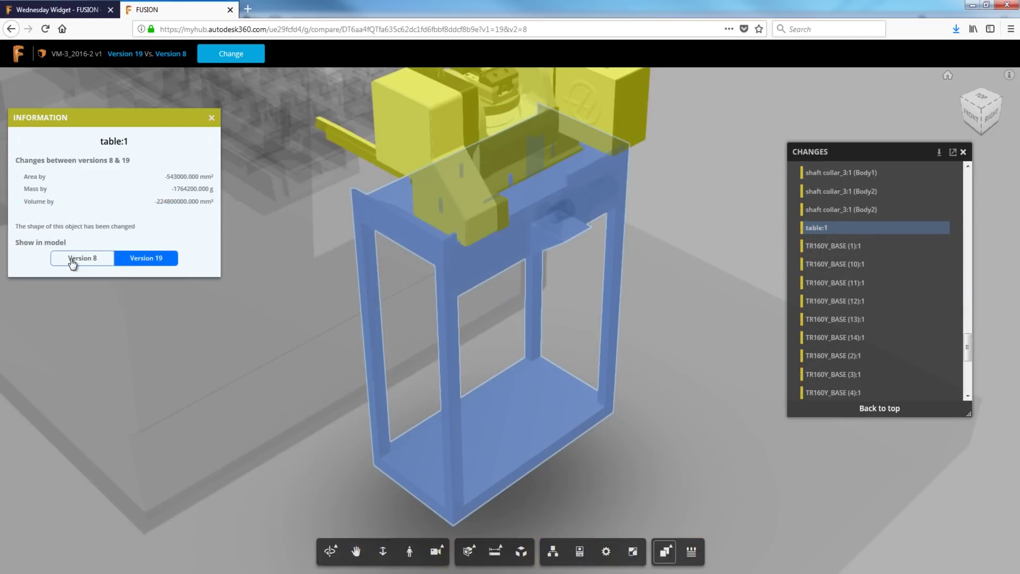
{"action": "left_click", "coordinate": [94, 260]}
{"action": "left_click", "coordinate": [157, 260]}
{"action": "left_click", "coordinate": [100, 263]}
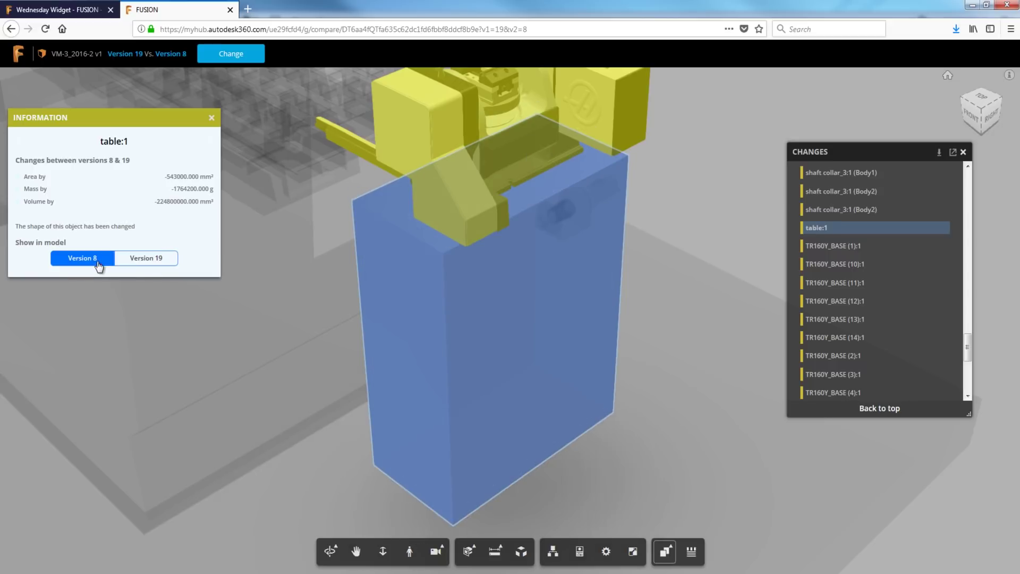
{"action": "left_click", "coordinate": [132, 260]}
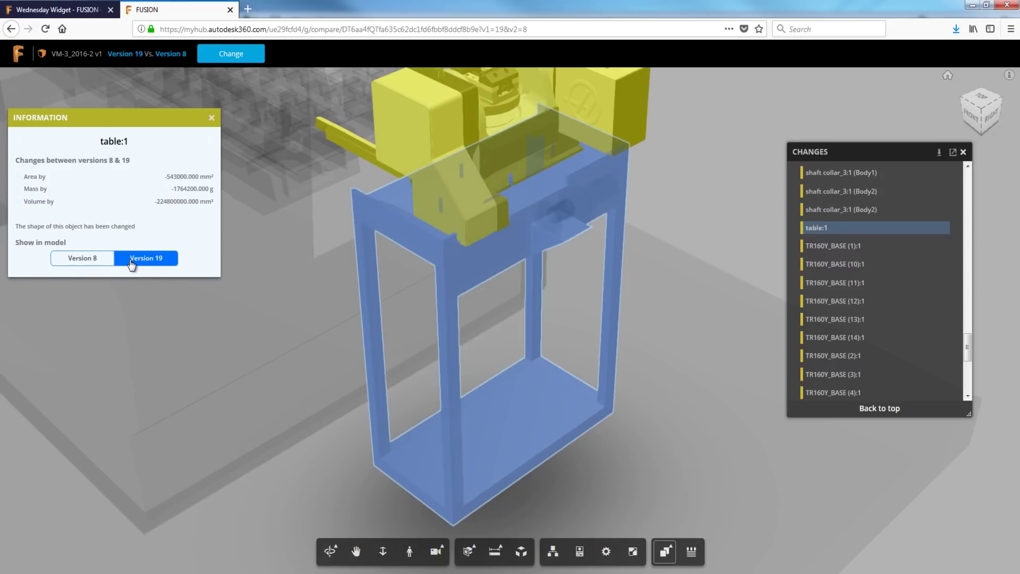
- Close the table's change details and examine the modified parts in the model and the rest of the change list
{"action": "left_click", "coordinate": [211, 118]}
{"action": "scroll", "coordinate": [362, 185], "scroll_direction": "down", "scroll_amount": 3}
{"action": "left_click_drag", "start_coordinate": [362, 186], "coordinate": [551, 277]}
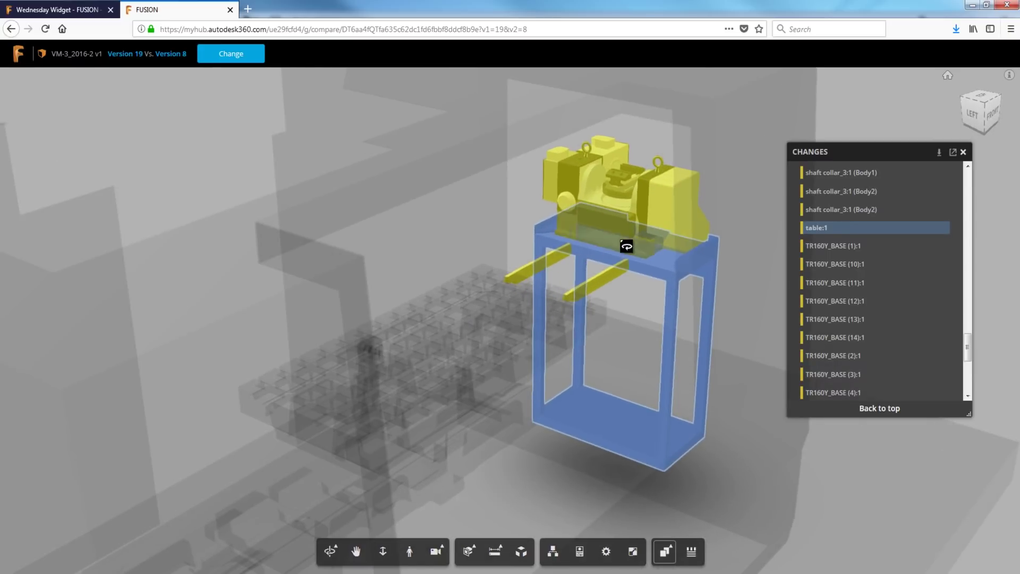
{"action": "left_click_drag", "start_coordinate": [627, 241], "coordinate": [605, 235]}
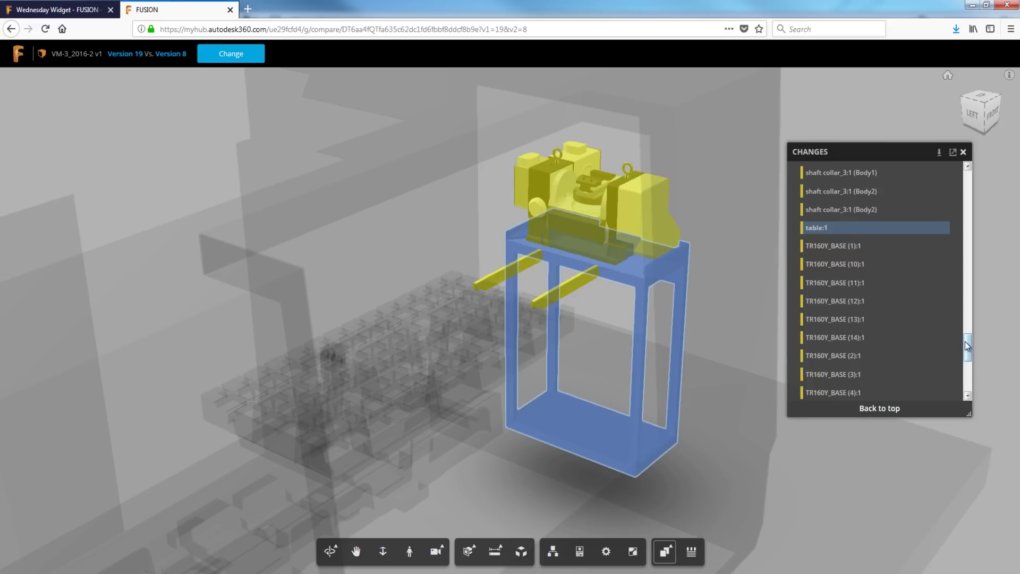
{"action": "left_click_drag", "start_coordinate": [968, 346], "coordinate": [966, 369]}
{"action": "scroll", "coordinate": [877, 310], "scroll_direction": "down", "scroll_amount": 1}
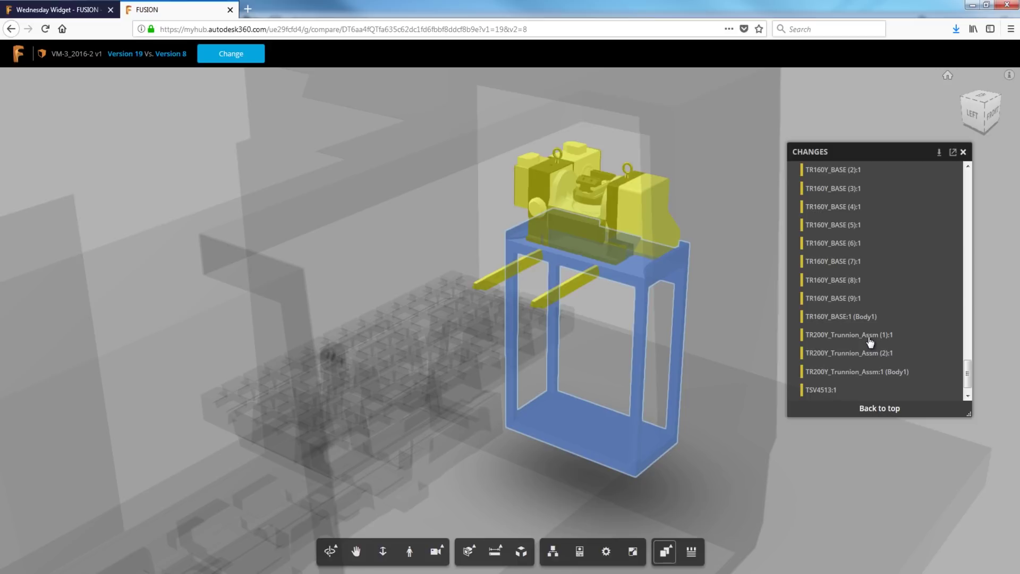
- Select the table in the model and show it once more in version 8 and in version 19
{"action": "left_click", "coordinate": [531, 319]}
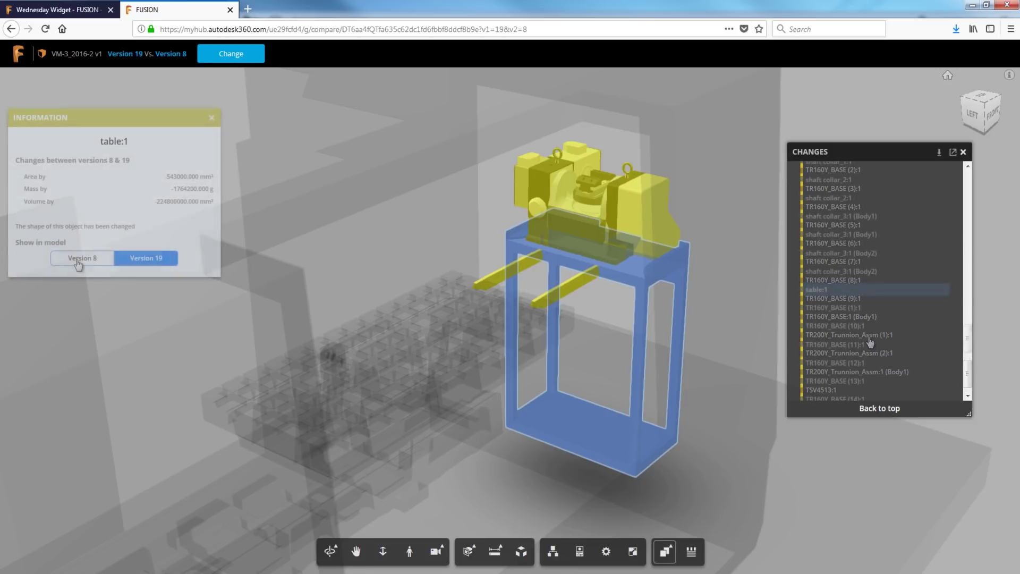
{"action": "left_click", "coordinate": [78, 260]}
{"action": "left_click", "coordinate": [159, 260]}
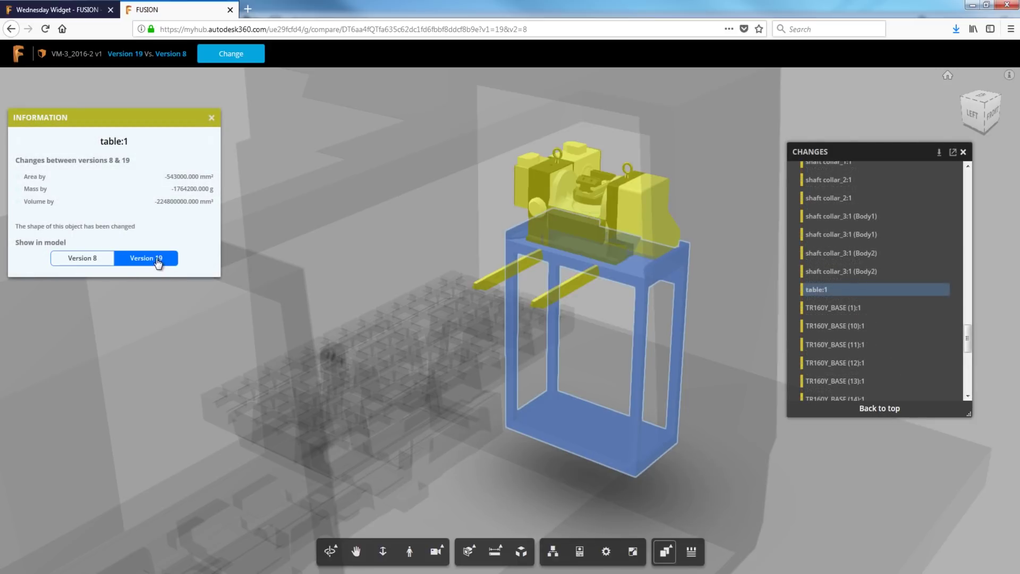
- Change the comparison to version 19 against version 14
{"action": "left_click", "coordinate": [232, 56]}
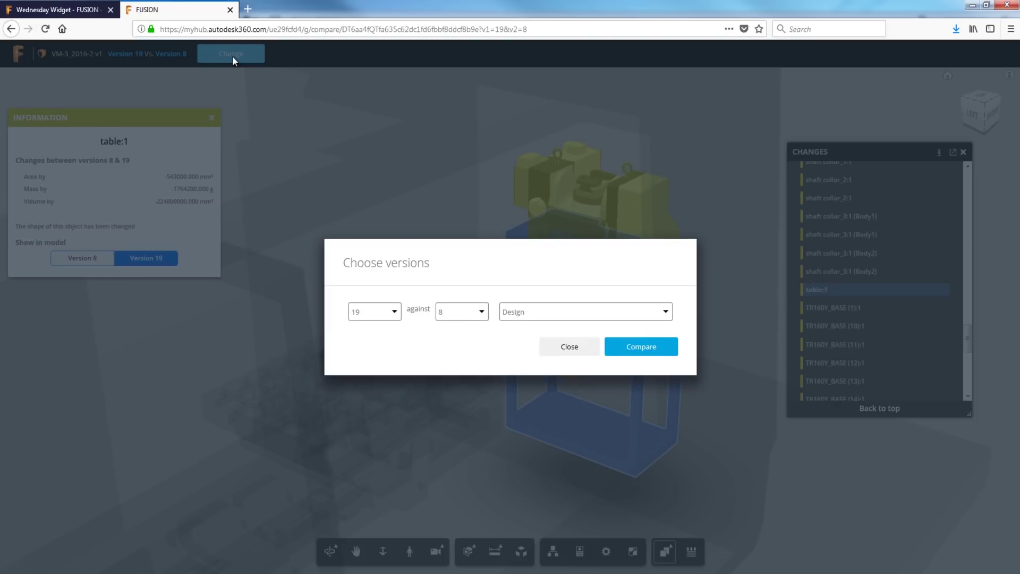
{"action": "left_click", "coordinate": [475, 312]}
{"action": "scroll", "coordinate": [528, 376], "scroll_direction": "up", "scroll_amount": 2}
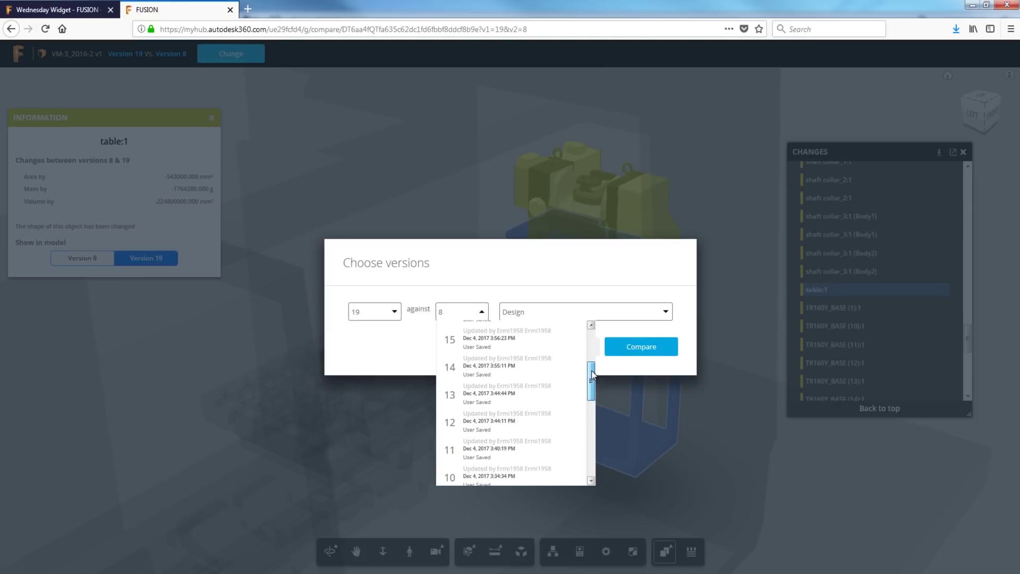
{"action": "left_click", "coordinate": [524, 371]}
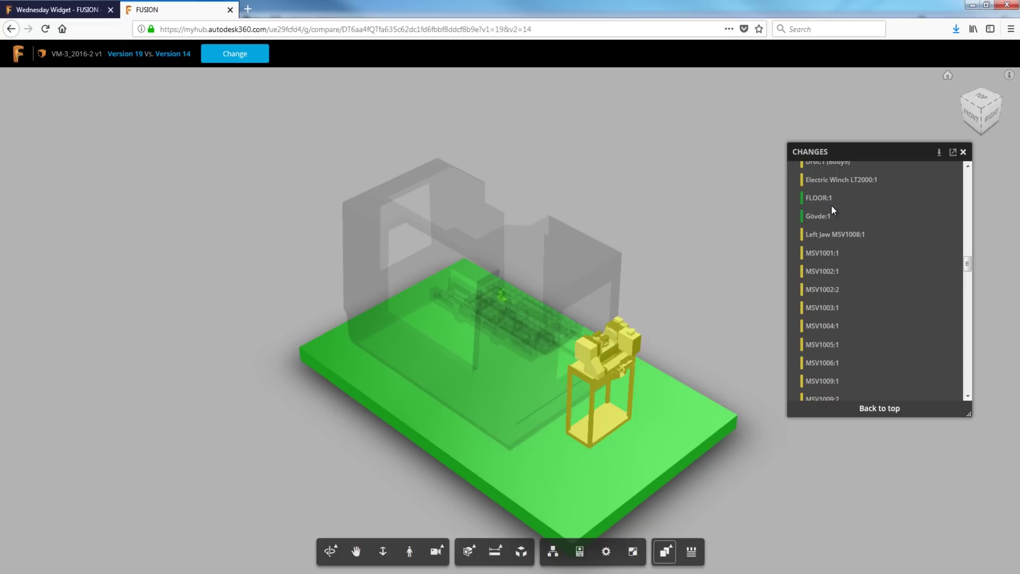
- Reposition the list of changes and hide the added components in the comparison
{"action": "left_click_drag", "start_coordinate": [855, 155], "coordinate": [842, 203]}
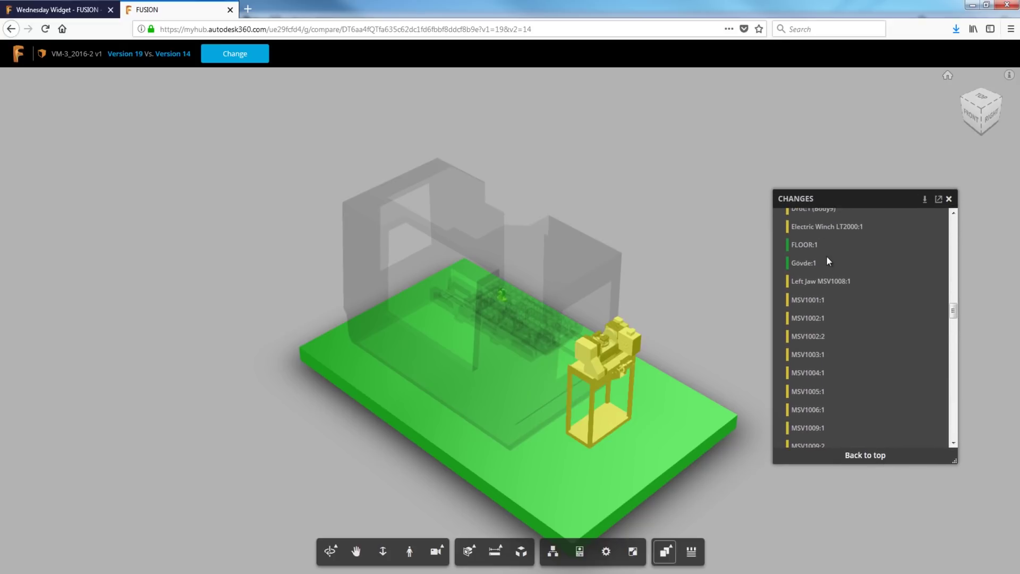
{"action": "scroll", "coordinate": [912, 262], "scroll_direction": "up", "scroll_amount": 5}
{"action": "scroll", "coordinate": [912, 261], "scroll_direction": "up", "scroll_amount": 10}
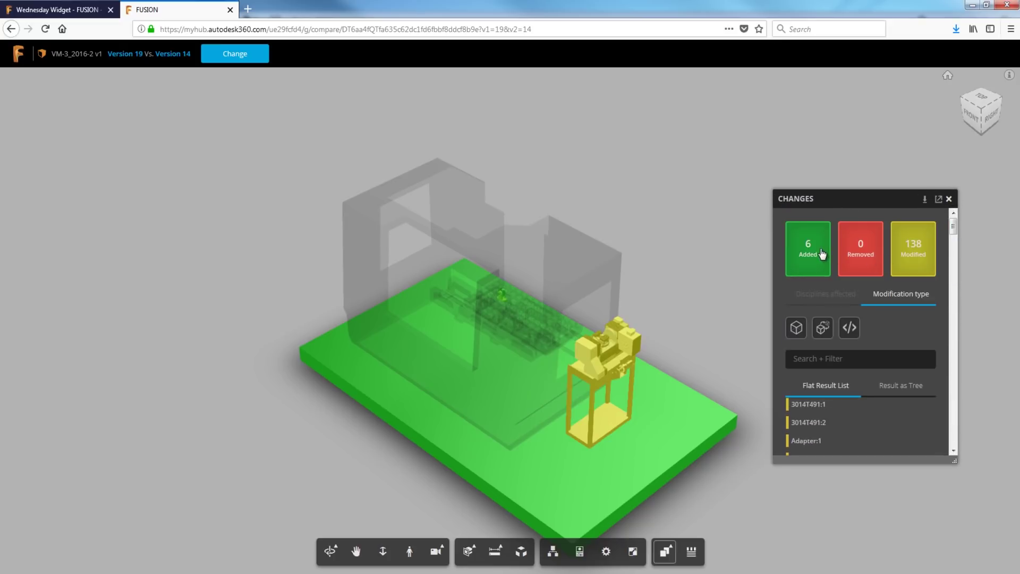
{"action": "left_click", "coordinate": [821, 255]}
{"action": "scroll", "coordinate": [910, 313], "scroll_direction": "down", "scroll_amount": 5}
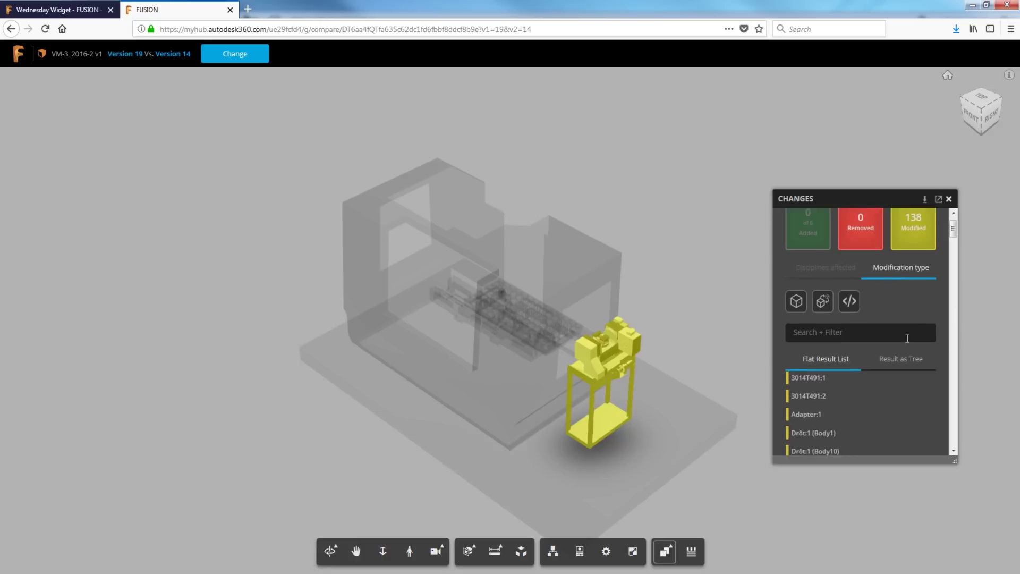
{"action": "scroll", "coordinate": [908, 314], "scroll_direction": "up", "scroll_amount": 3}
- Display the changes as a tree and inspect the change to Nápis Superwinch LT2000:1 (Body1)
{"action": "left_click", "coordinate": [897, 320]}
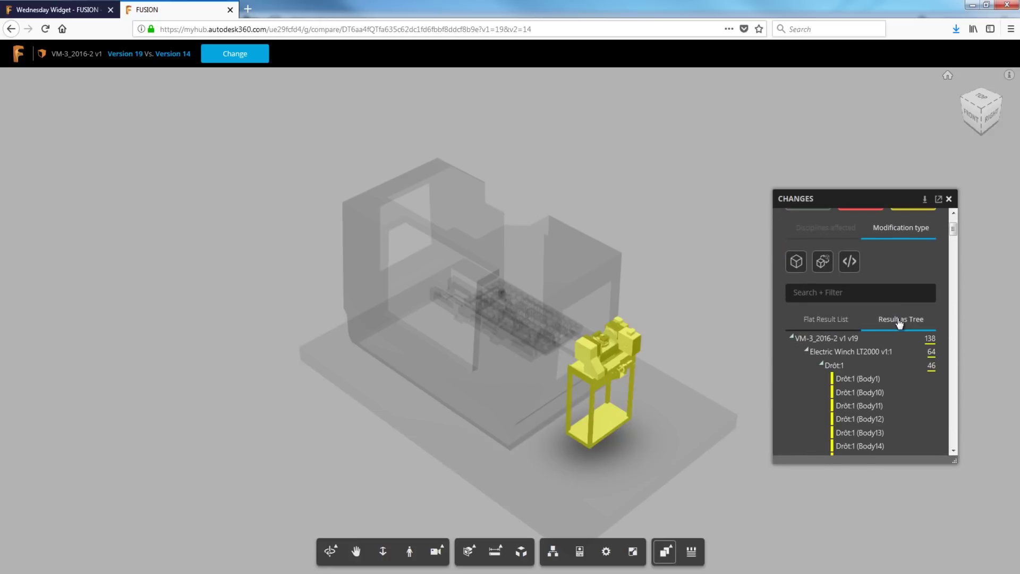
{"action": "scroll", "coordinate": [892, 348], "scroll_direction": "down", "scroll_amount": 10}
{"action": "scroll", "coordinate": [896, 292], "scroll_direction": "down", "scroll_amount": 3}
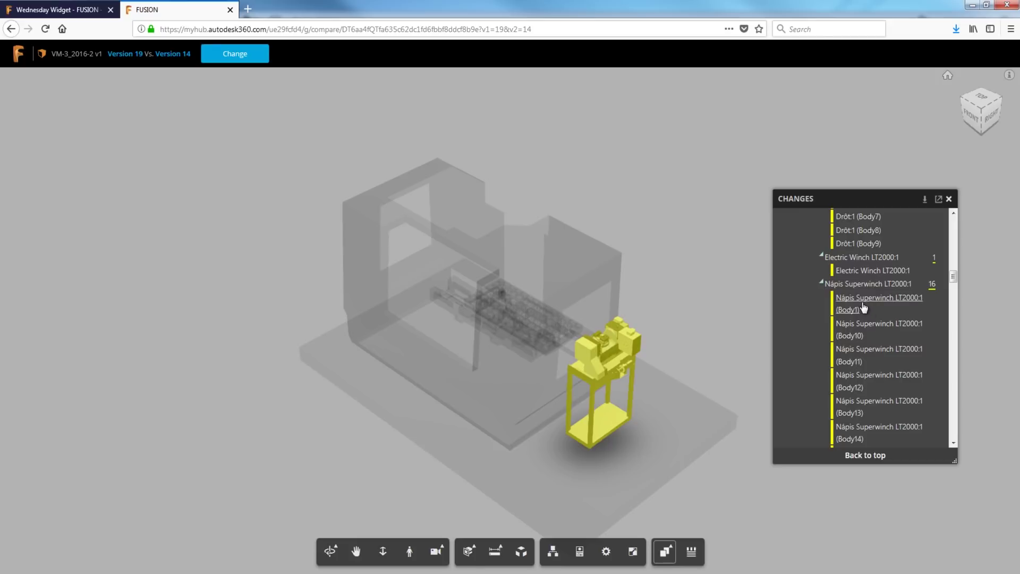
{"action": "left_click", "coordinate": [863, 307]}
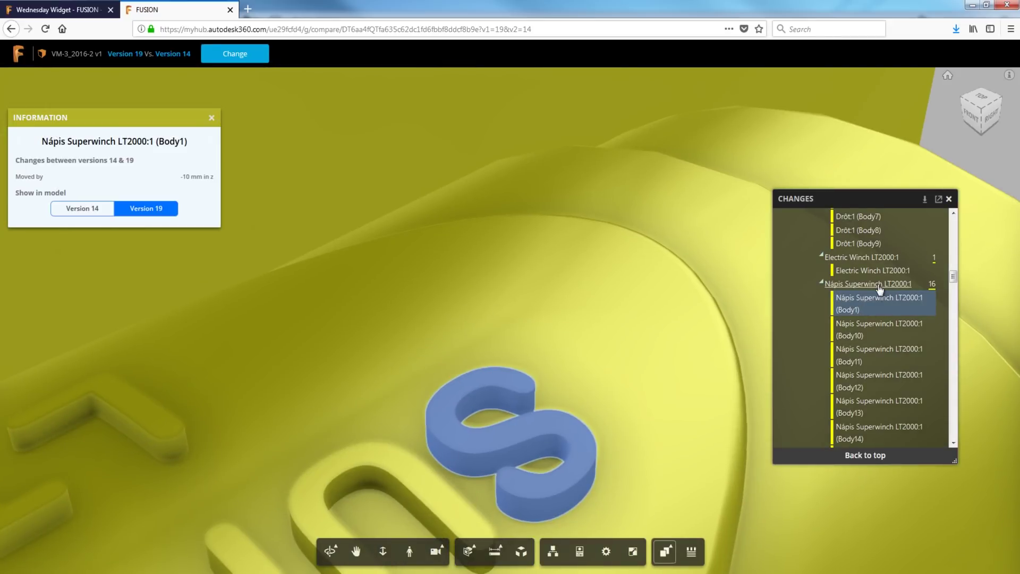
- Inspect the change to shaft collar_1:1 under TSV4514:2 by showing it in version 14 and version 19
{"action": "scroll", "coordinate": [885, 346], "scroll_direction": "down", "scroll_amount": 10}
{"action": "left_click", "coordinate": [882, 384]}
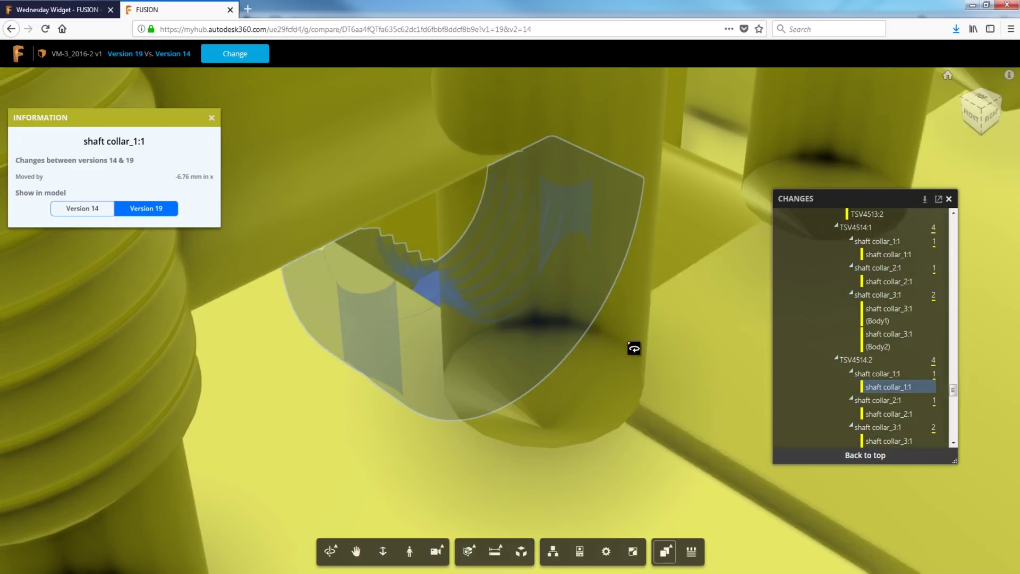
{"action": "left_click", "coordinate": [79, 209]}
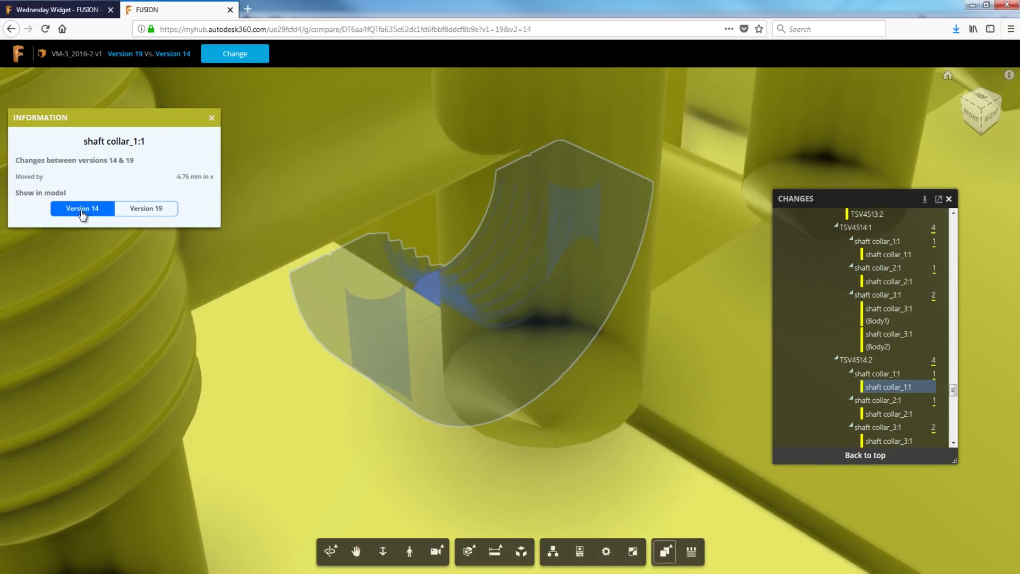
{"action": "left_click", "coordinate": [148, 210]}
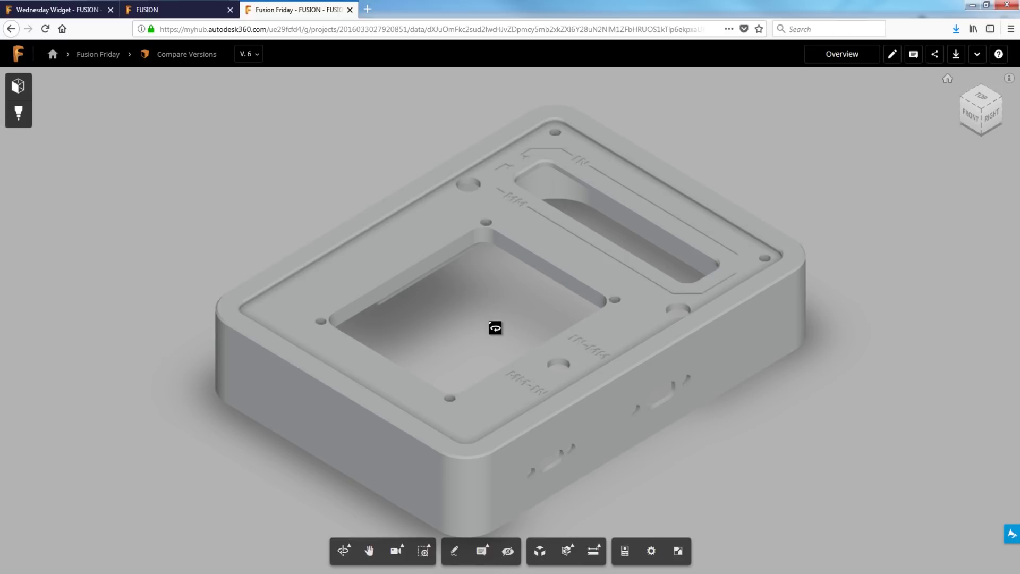
- Compare version 6 of the Compare Versions design against version 1
{"action": "left_click", "coordinate": [257, 54]}
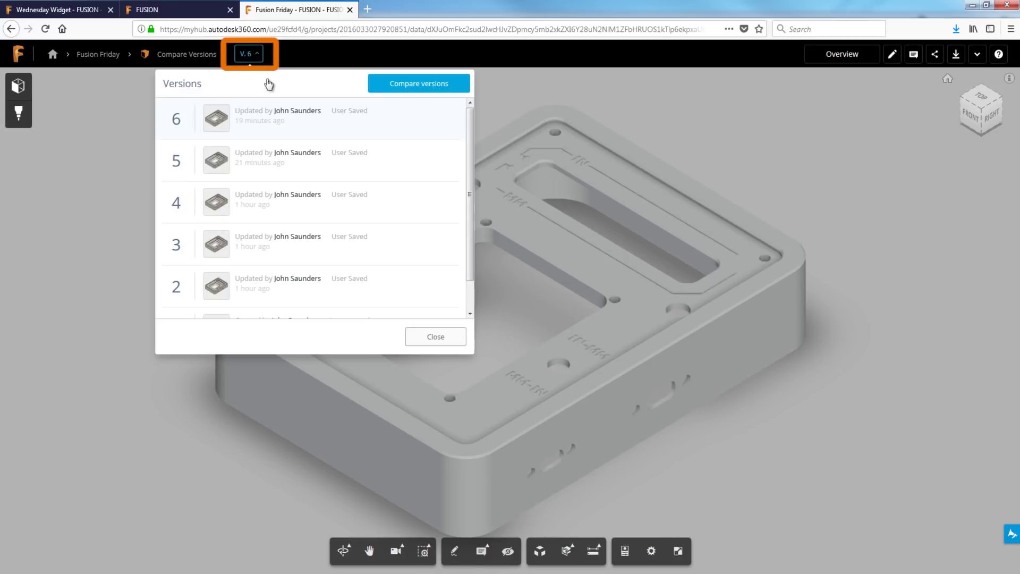
{"action": "left_click", "coordinate": [407, 85]}
{"action": "left_click", "coordinate": [471, 313]}
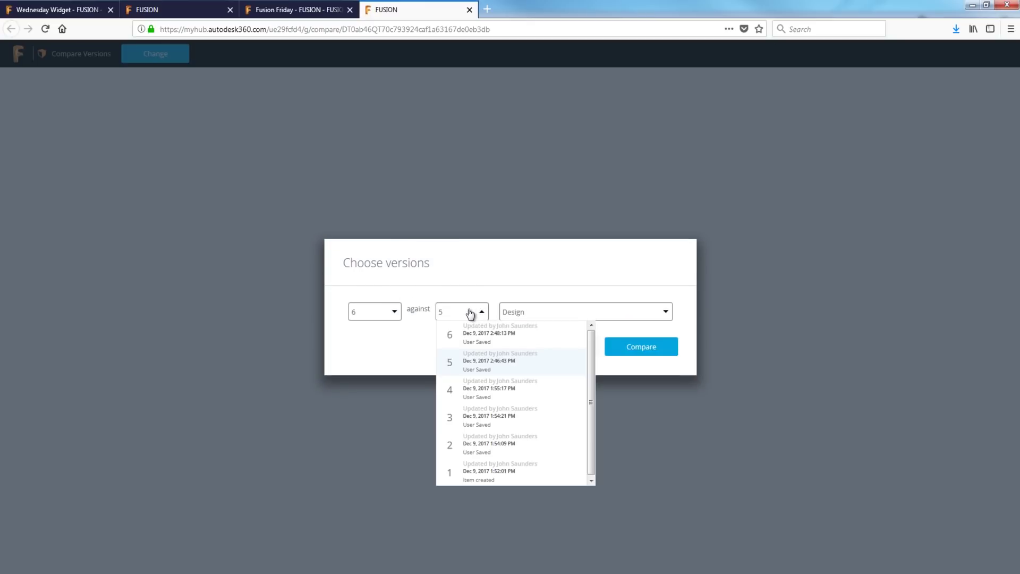
{"action": "left_click", "coordinate": [472, 476]}
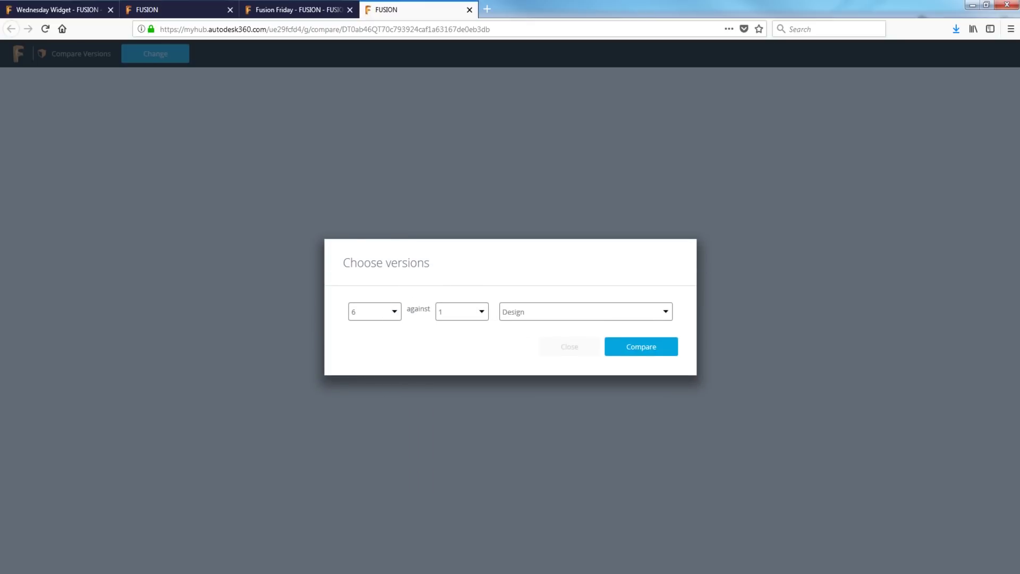
{"action": "left_click", "coordinate": [659, 355]}
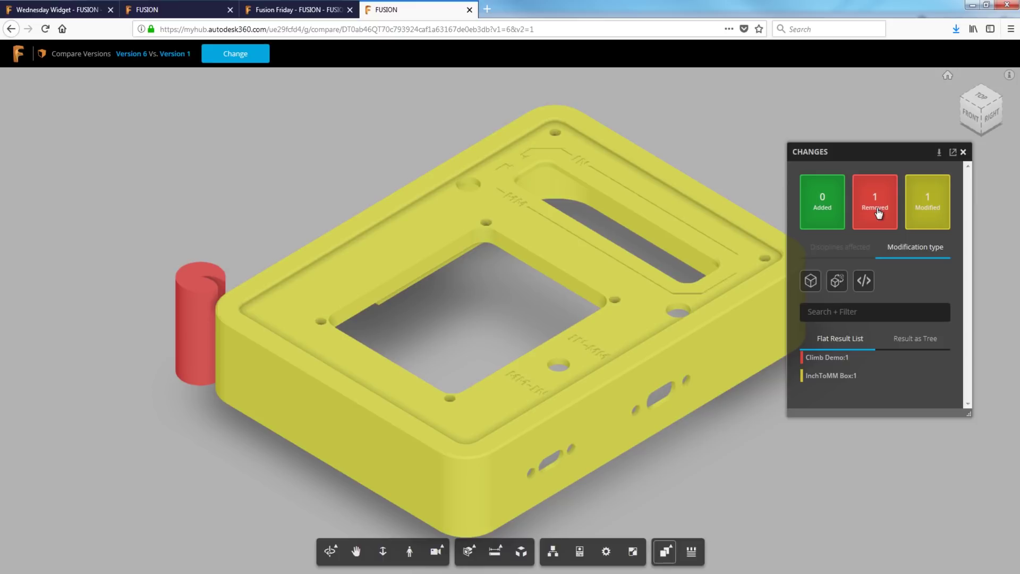
- Filter the comparison to modified components only, hiding the removed ones
{"action": "scroll", "coordinate": [390, 181], "scroll_direction": "down", "scroll_amount": 3}
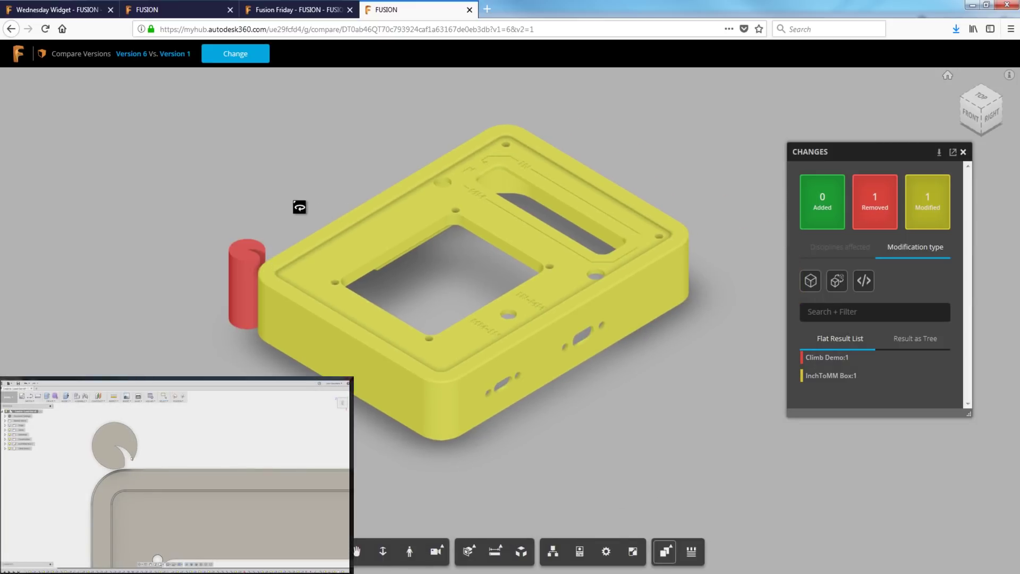
{"action": "left_click", "coordinate": [875, 208]}
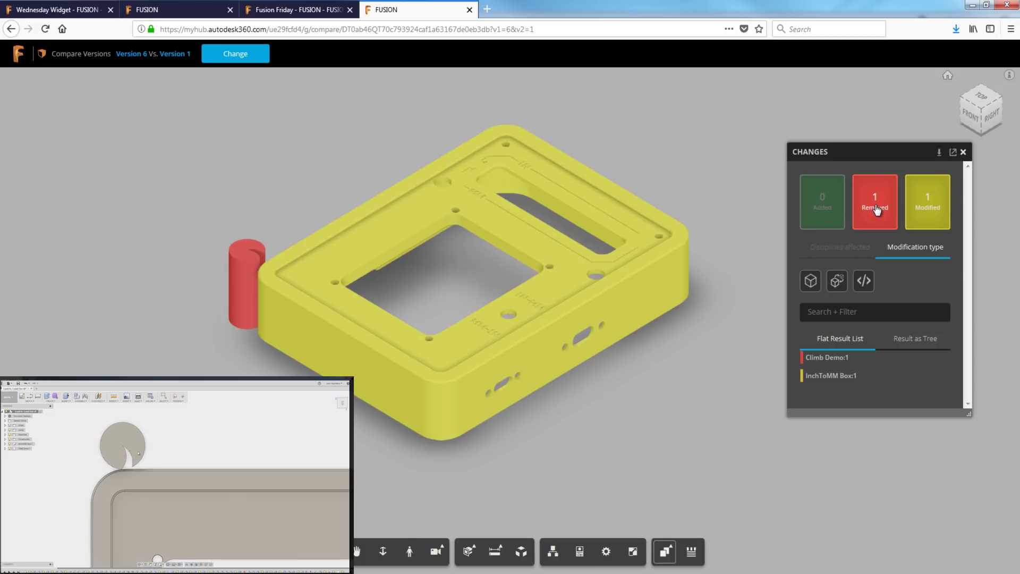
{"action": "left_click", "coordinate": [875, 208]}
{"action": "left_click", "coordinate": [937, 207]}
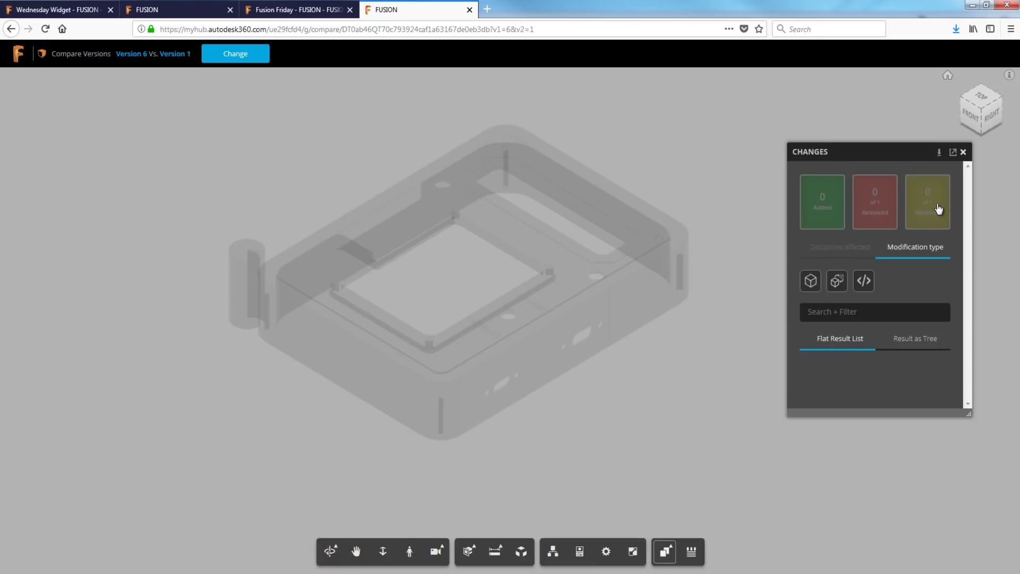
{"action": "left_click", "coordinate": [938, 208]}
- Inspect the change to InchToMM Box:1 from its open underside by alternating the model between version 1 and version 6
{"action": "left_click", "coordinate": [848, 361]}
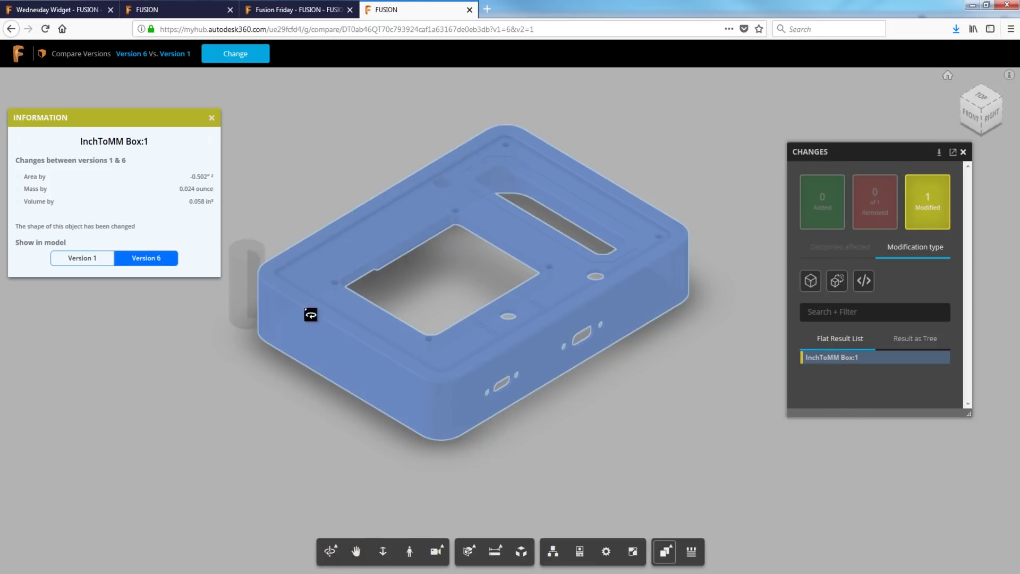
{"action": "left_click_drag", "start_coordinate": [491, 261], "coordinate": [505, 175]}
{"action": "mouse_move", "coordinate": [416, 243]}
{"action": "left_mouse_down"}
{"action": "mouse_move", "coordinate": [460, 228]}
{"action": "mouse_move", "coordinate": [432, 236]}
{"action": "left_mouse_up"}
{"action": "scroll", "coordinate": [414, 197], "scroll_direction": "up", "scroll_amount": 3}
{"action": "left_click_drag", "start_coordinate": [508, 196], "coordinate": [501, 321]}
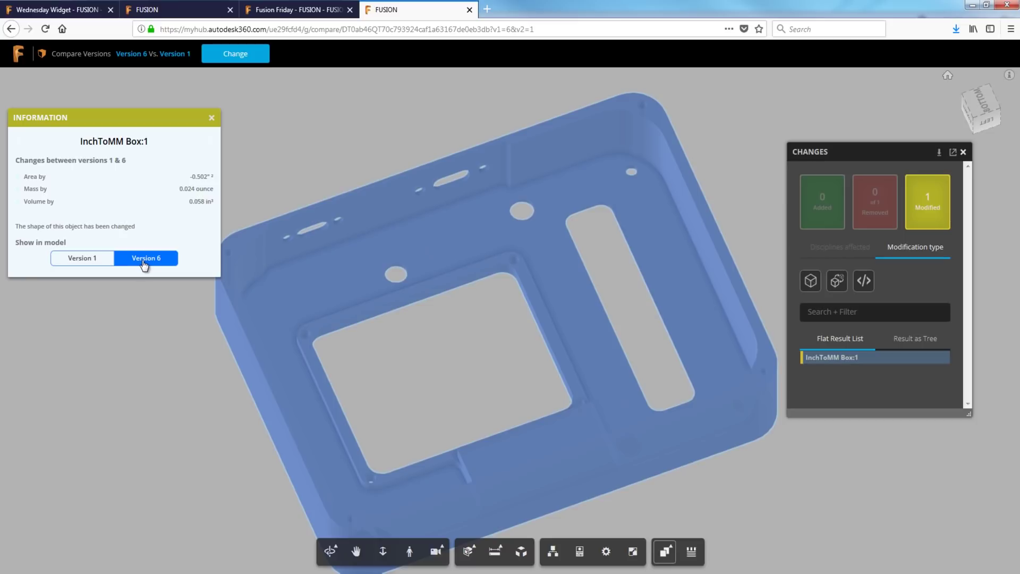
{"action": "left_click", "coordinate": [88, 259]}
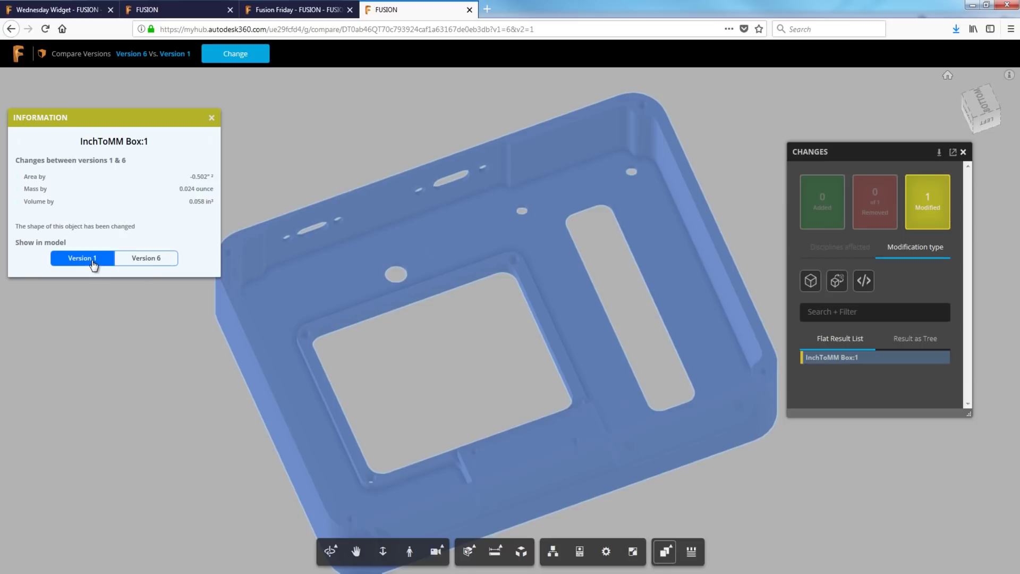
{"action": "left_click", "coordinate": [152, 261]}
{"action": "left_click", "coordinate": [77, 260]}
{"action": "left_click", "coordinate": [142, 260]}
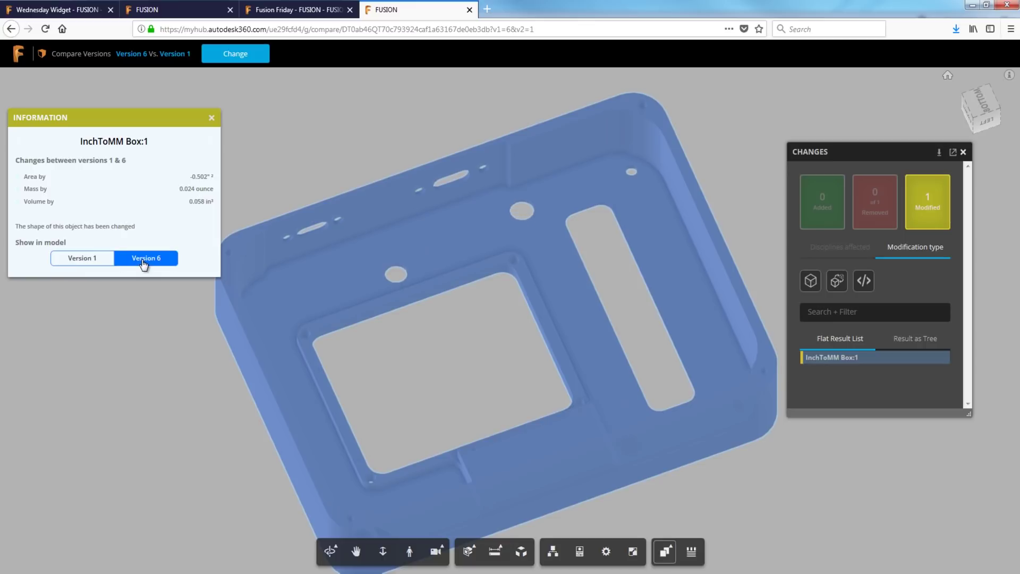
{"action": "left_click", "coordinate": [88, 263]}
{"action": "left_click", "coordinate": [170, 264]}
{"action": "left_click", "coordinate": [84, 260]}
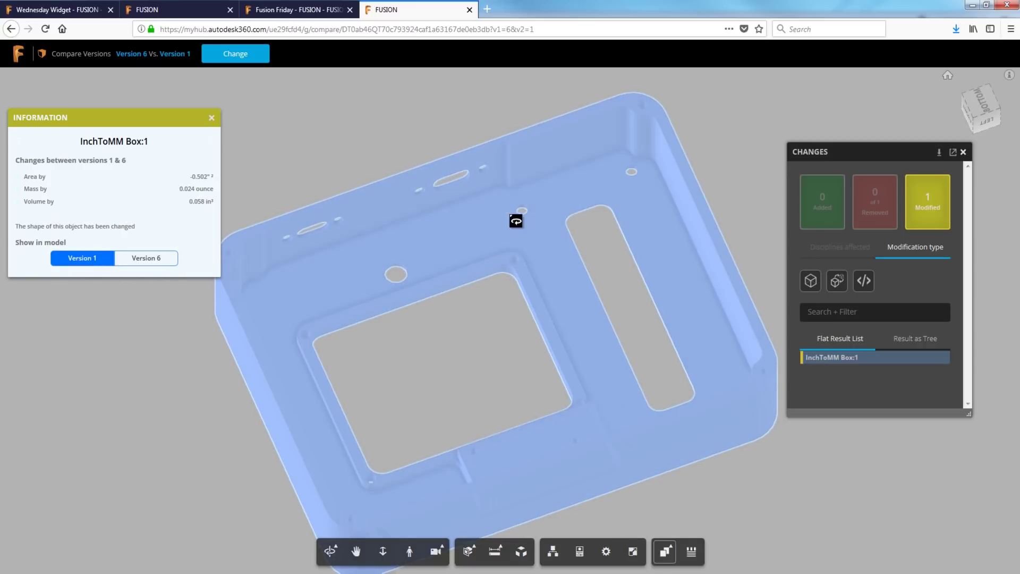
- Compare the hole sizes in InchToMM Box:1 straight from below in version 6 and version 1
{"action": "left_click_drag", "start_coordinate": [516, 221], "coordinate": [605, 360]}
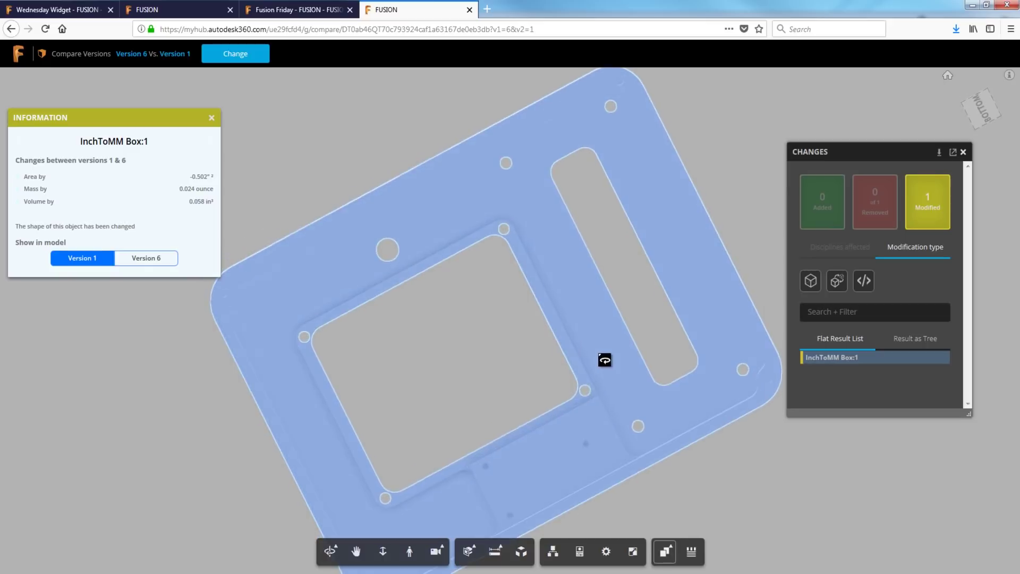
{"action": "left_click", "coordinate": [133, 262]}
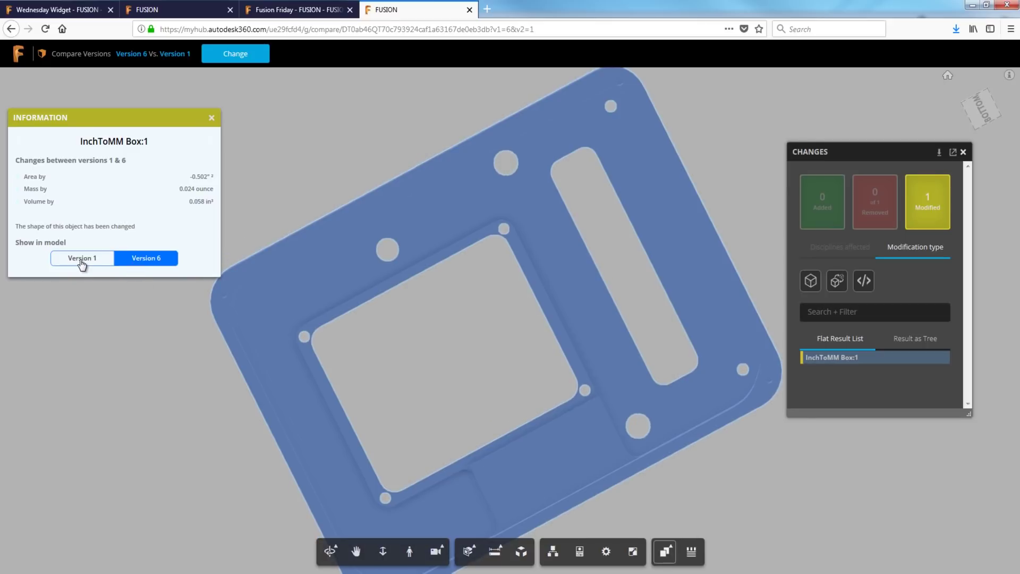
{"action": "left_click", "coordinate": [82, 261]}
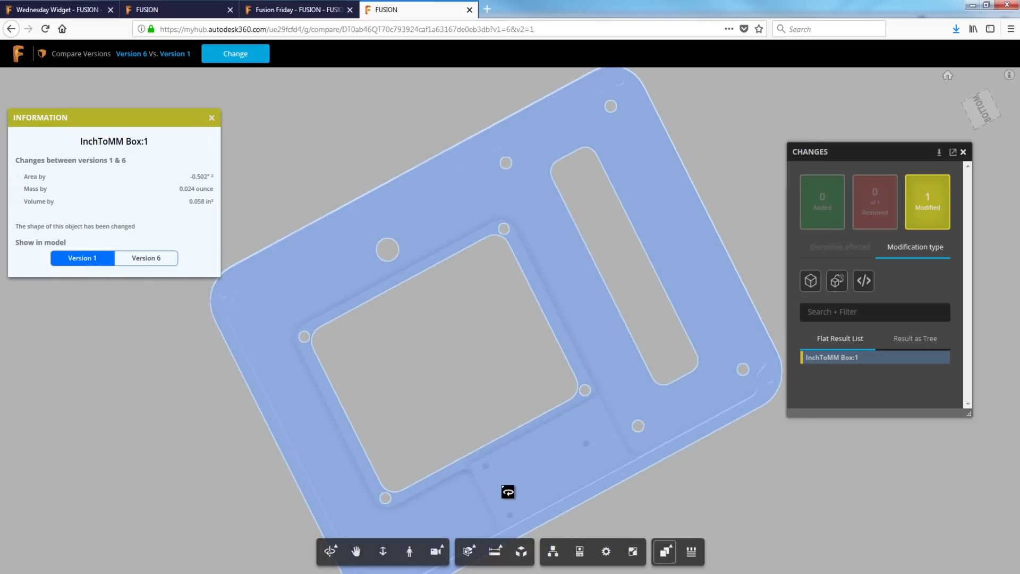
- Examine the inside walls and corners of InchToMM Box:1 at an angle, alternating between version 1 and version 6
{"action": "left_click_drag", "start_coordinate": [508, 492], "coordinate": [281, 242]}
{"action": "left_click", "coordinate": [139, 258]}
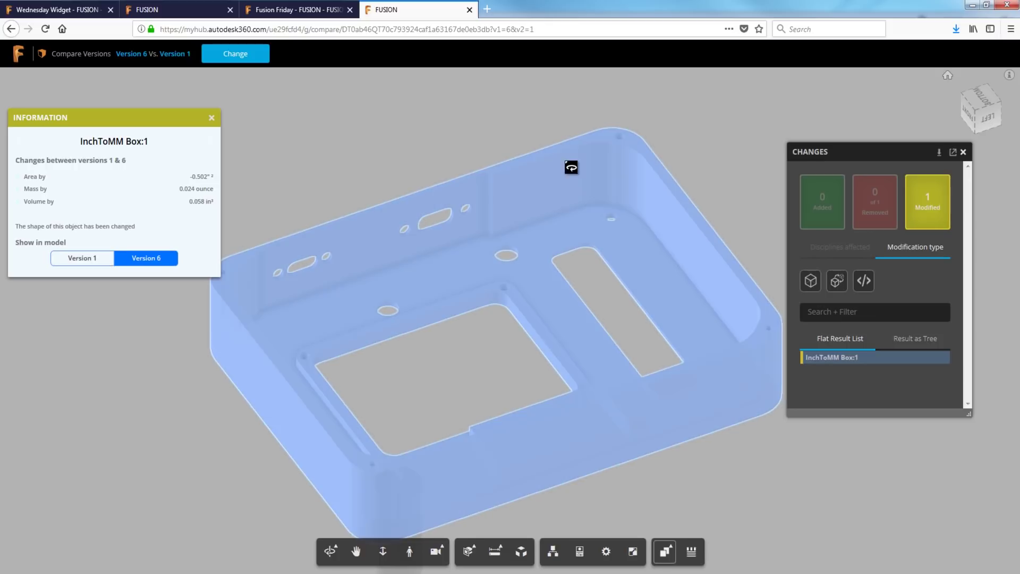
{"action": "left_click", "coordinate": [77, 261]}
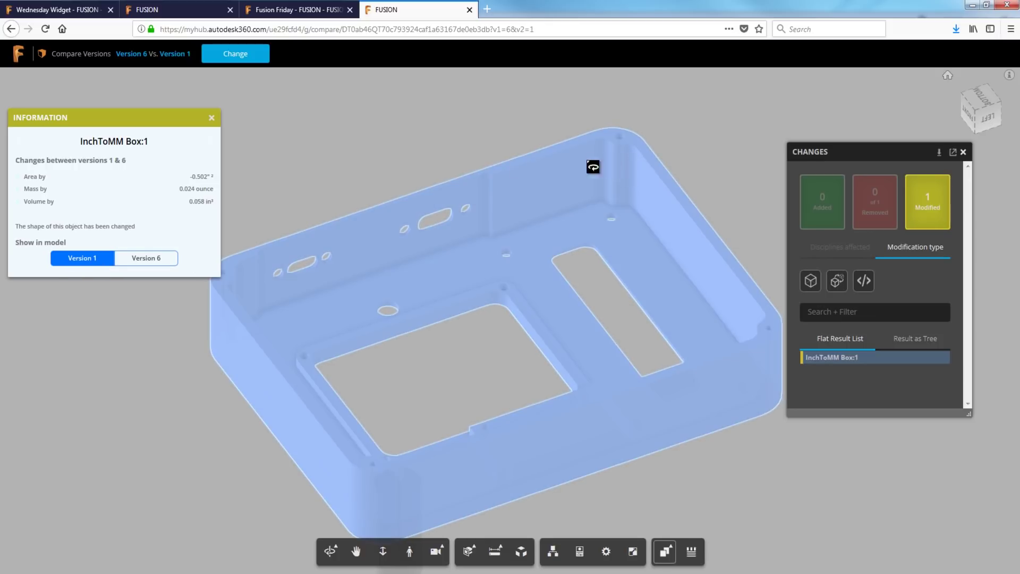
{"action": "left_click", "coordinate": [147, 261]}
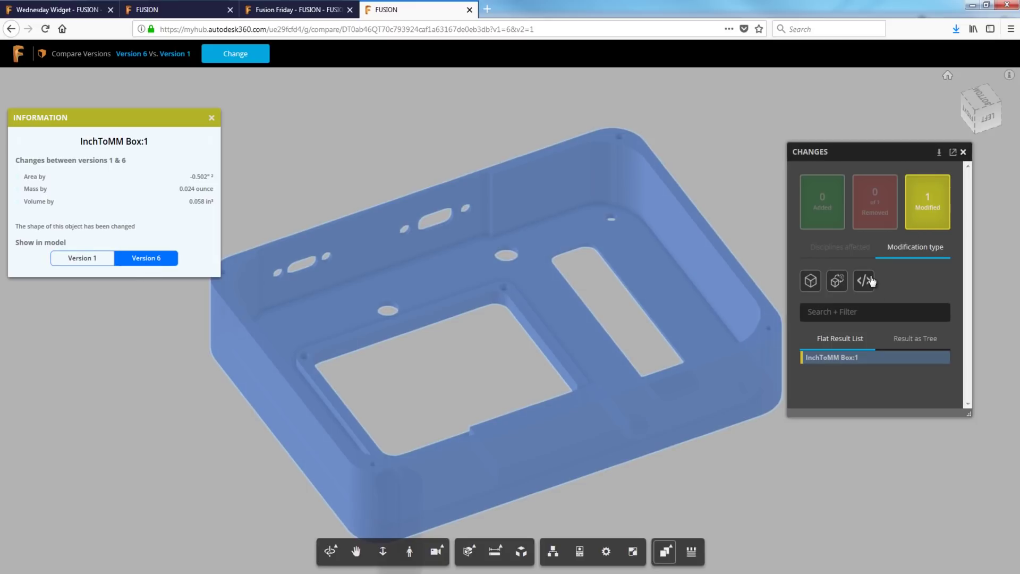
{"action": "left_click", "coordinate": [85, 259]}
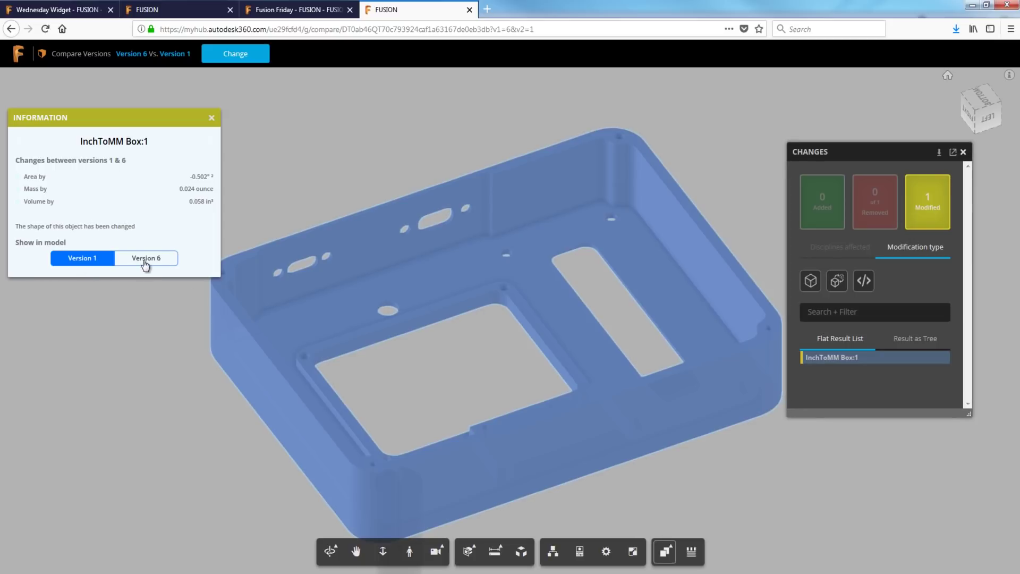
{"action": "left_click", "coordinate": [145, 260]}
{"action": "left_click", "coordinate": [75, 259]}
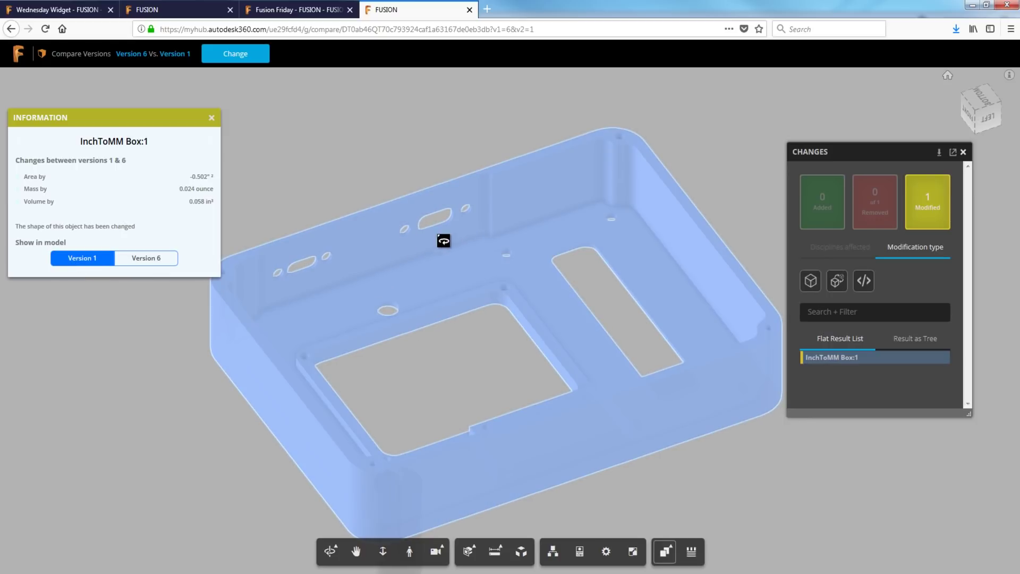
{"action": "left_click", "coordinate": [139, 259]}
- Check the interior of InchToMM Box:1 from the opposite side in both versions, ending with version 1 shown
{"action": "left_click_drag", "start_coordinate": [410, 300], "coordinate": [258, 273]}
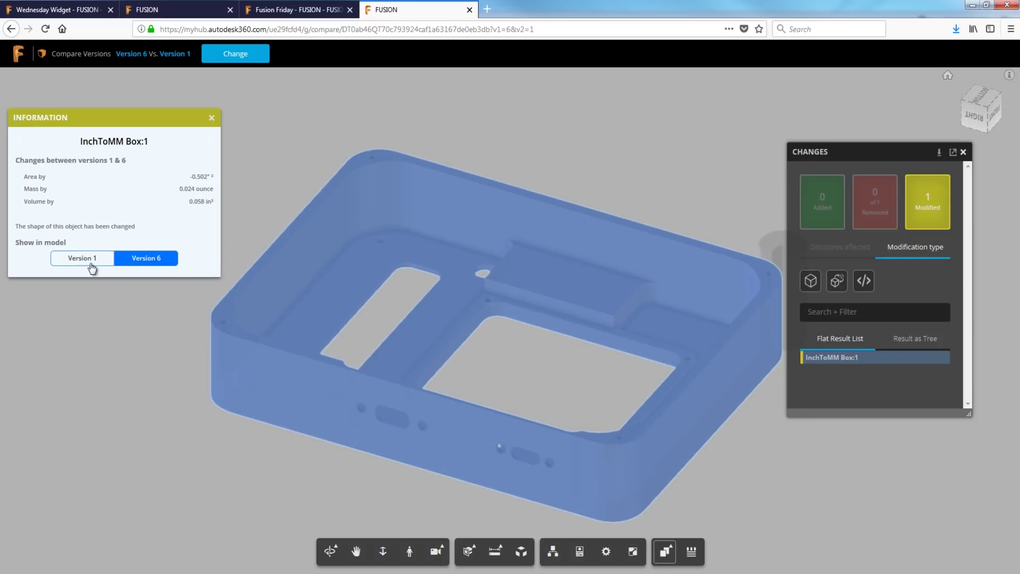
{"action": "left_click", "coordinate": [91, 264]}
{"action": "left_click", "coordinate": [141, 268]}
{"action": "left_click_drag", "start_coordinate": [462, 289], "coordinate": [569, 296]}
{"action": "left_click", "coordinate": [87, 260]}
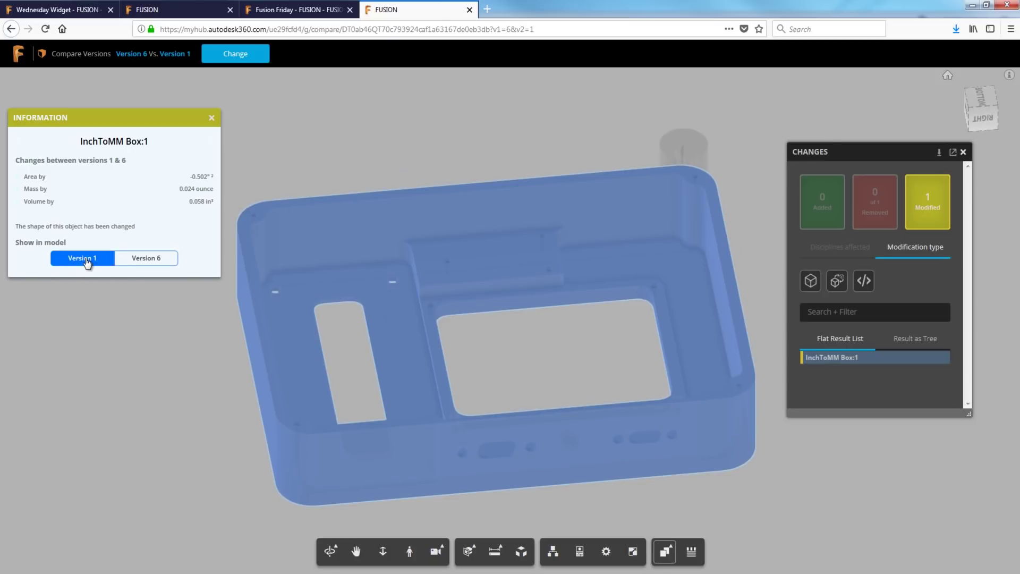